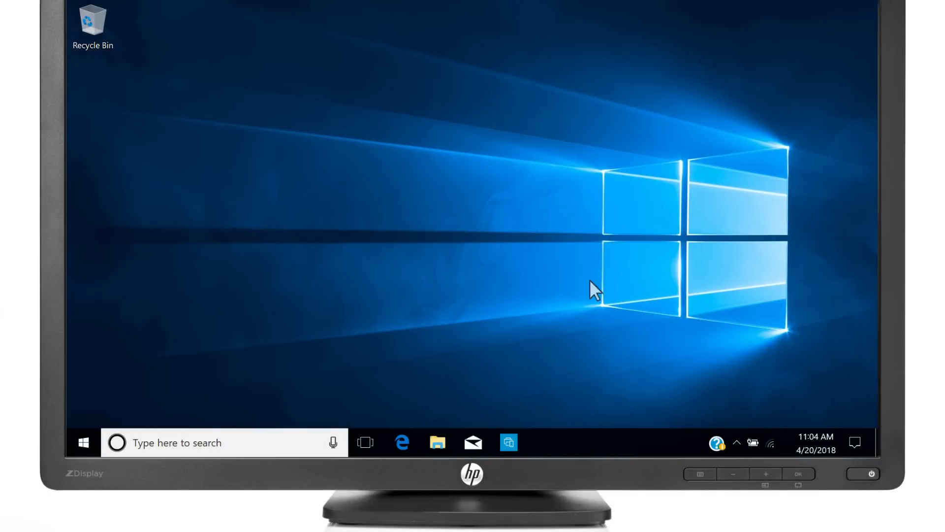
Step: Launch HP Smart, get started, and accept the data-collection agreements and settings
{"action": "left_click", "coordinate": [511, 441]}
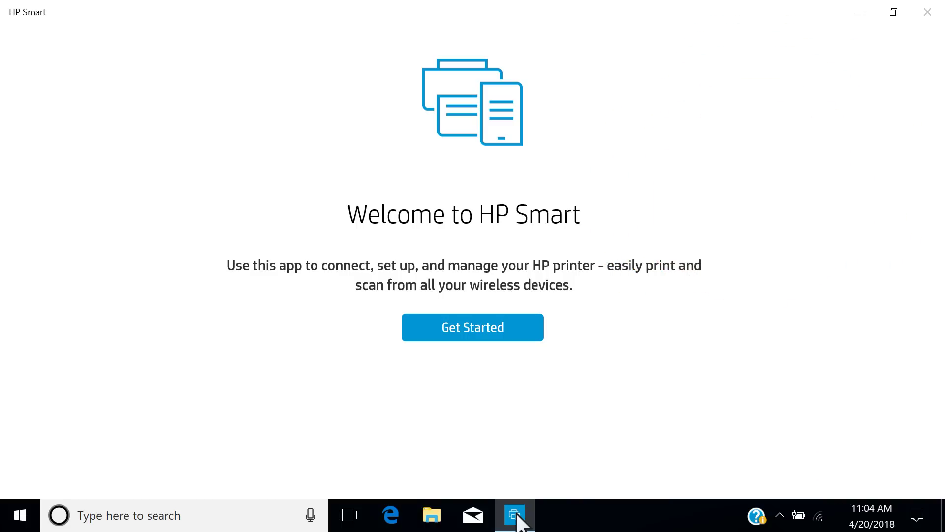
{"action": "left_click", "coordinate": [494, 329]}
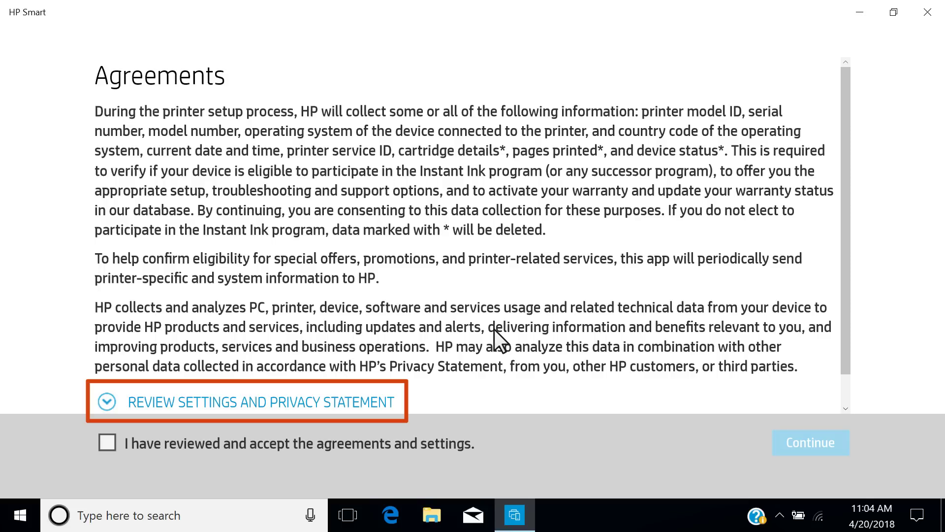
{"action": "left_click", "coordinate": [109, 443]}
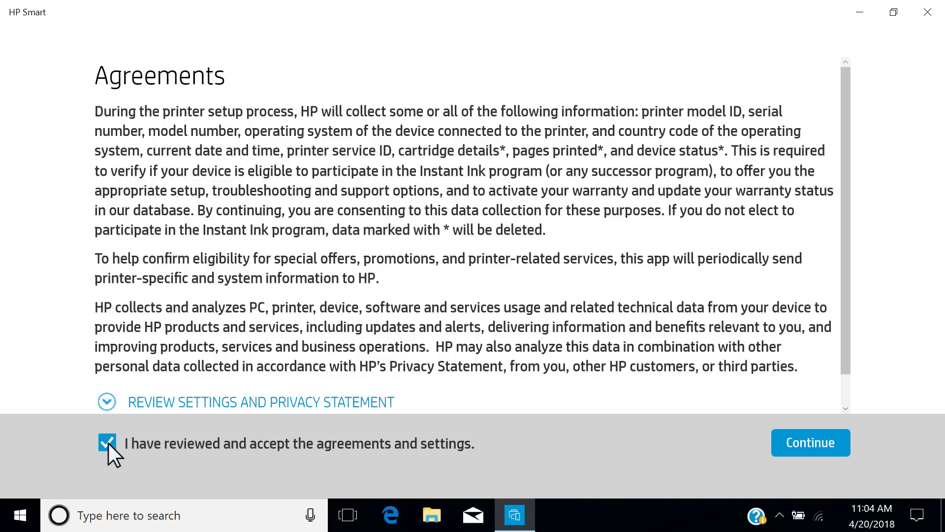
{"action": "left_click", "coordinate": [826, 443]}
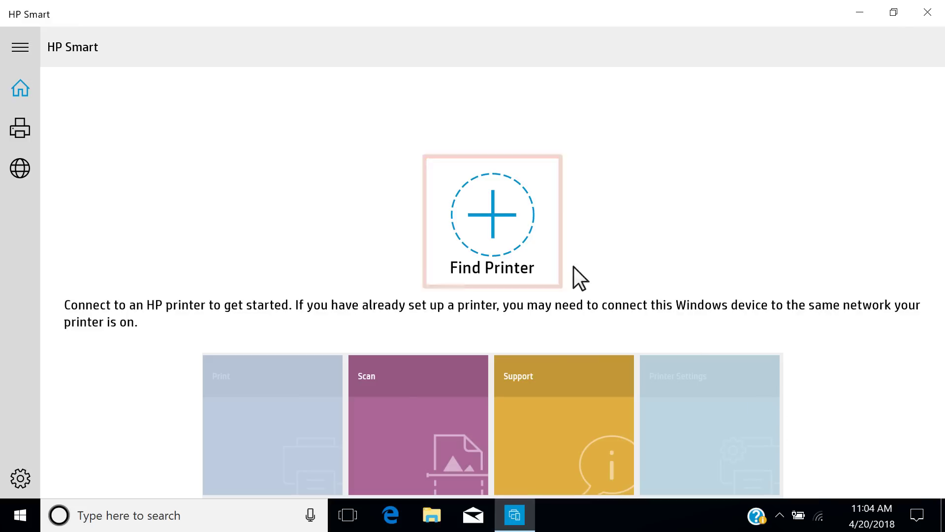
Step: Search for printers and choose 'Set up a new printer' on the Choose a printer page
{"action": "left_click", "coordinate": [502, 216]}
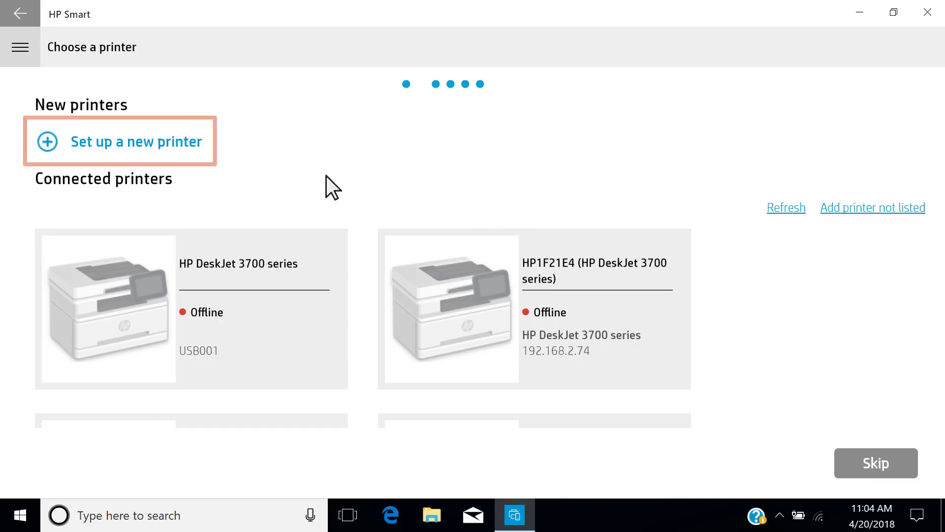
{"action": "left_click", "coordinate": [185, 142]}
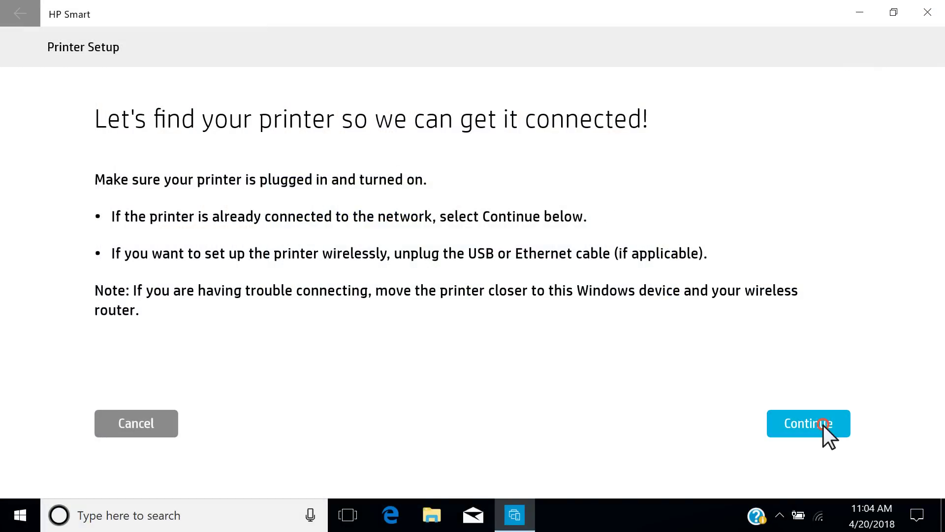
Step: Detect the HP DeskJet 3630 and select the HP Wireless password field
{"action": "left_click", "coordinate": [823, 425]}
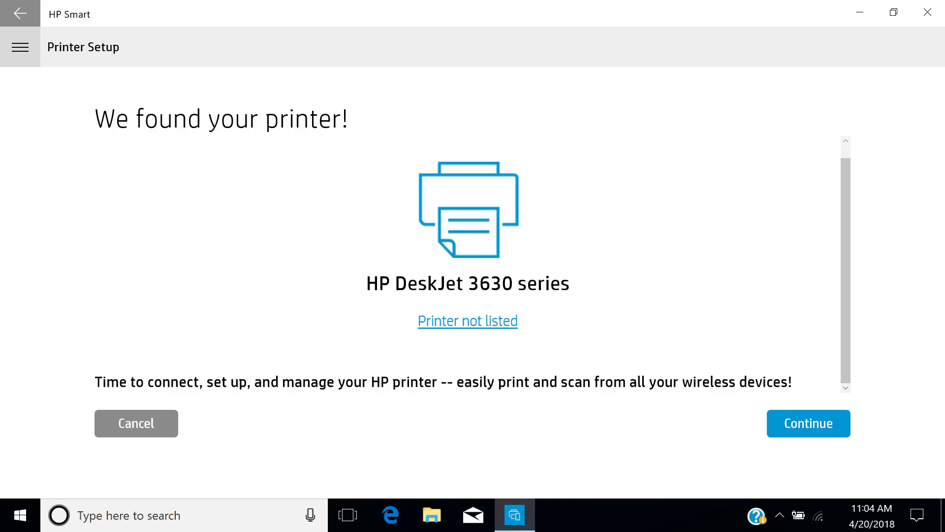
{"action": "left_click", "coordinate": [823, 425]}
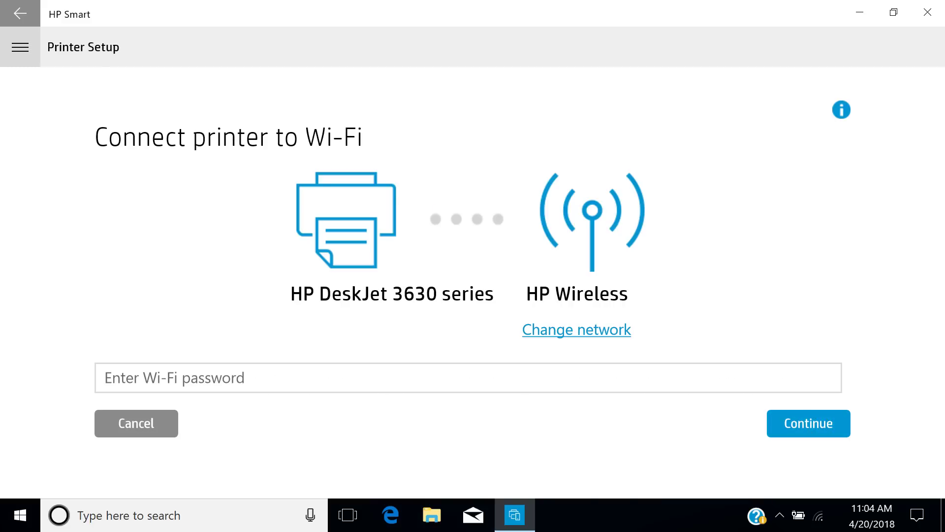
{"action": "left_click", "coordinate": [106, 378]}
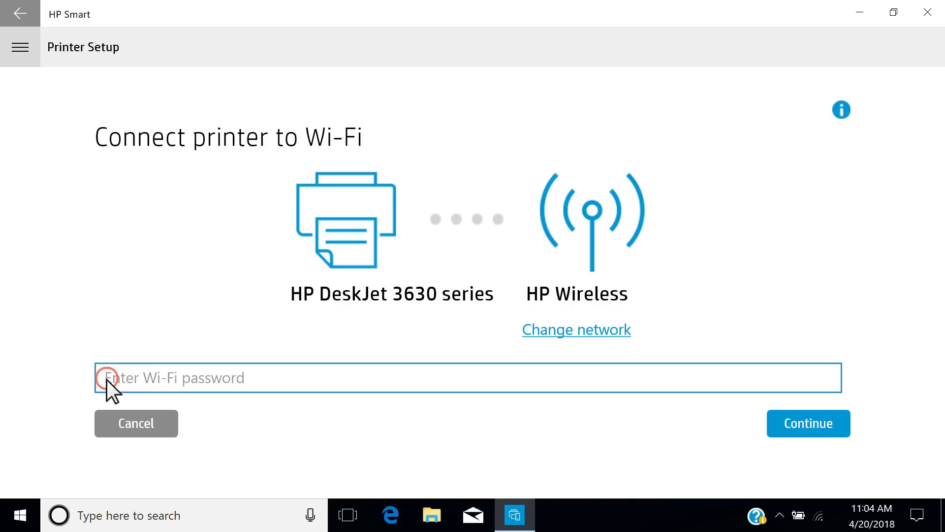
{"action": "type", "text": "********"}
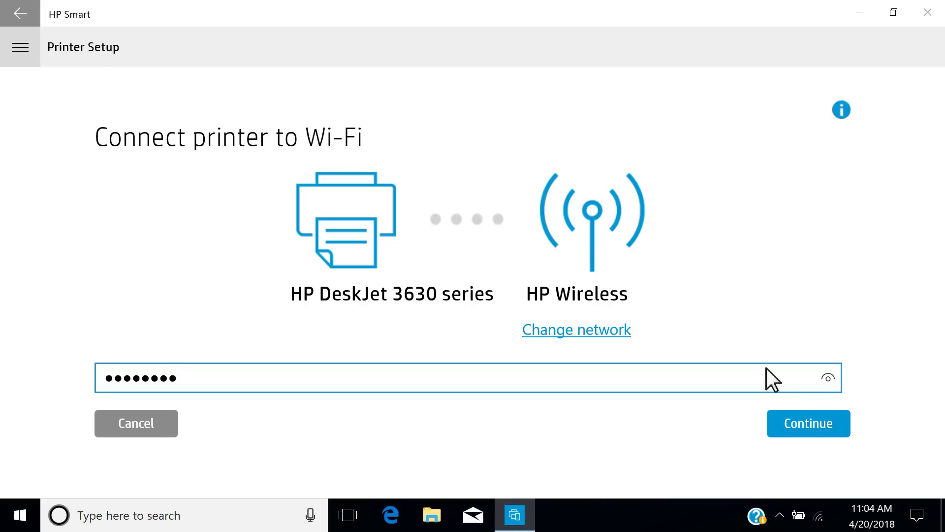
Step: Connect the DeskJet 3630 to HP Wireless, reaching the 'Almost there!' notice
{"action": "left_click", "coordinate": [824, 425]}
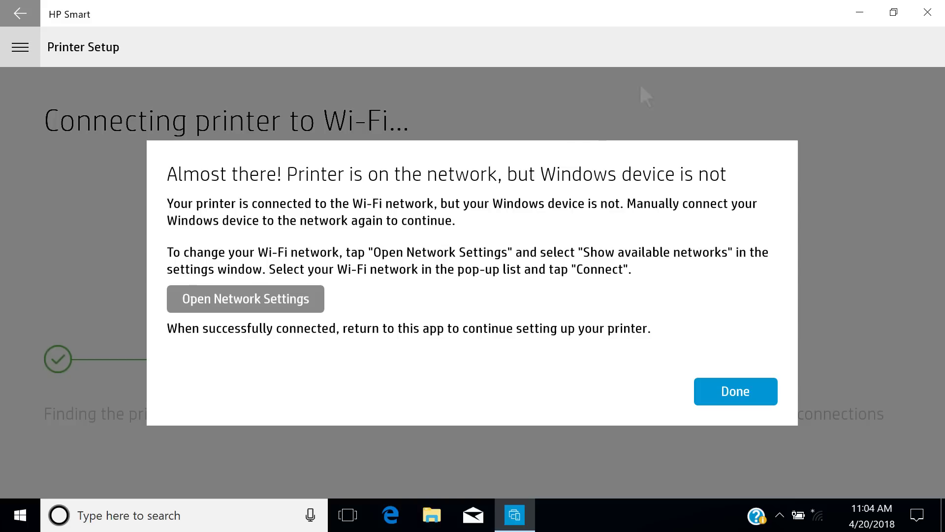
Step: Reconnect the PC to the HP Wireless network through Windows network settings
{"action": "left_click", "coordinate": [301, 302]}
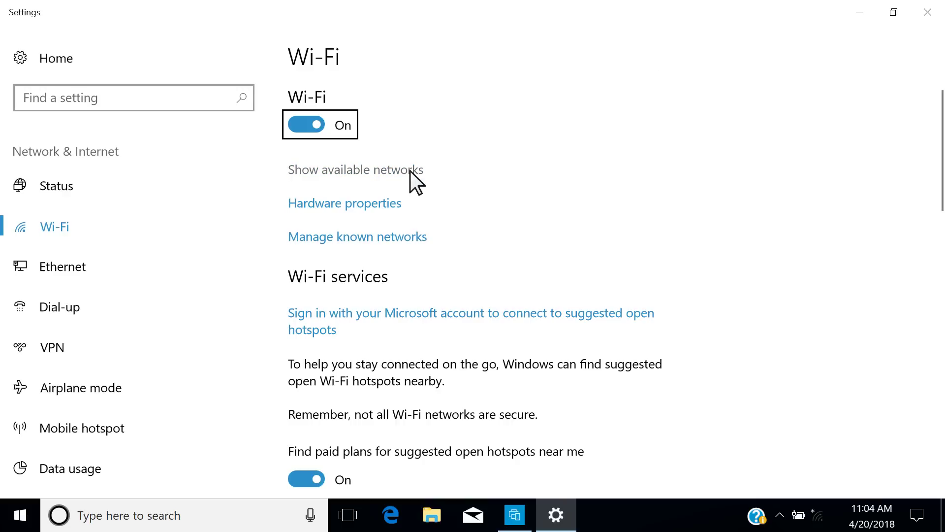
{"action": "left_click", "coordinate": [410, 170]}
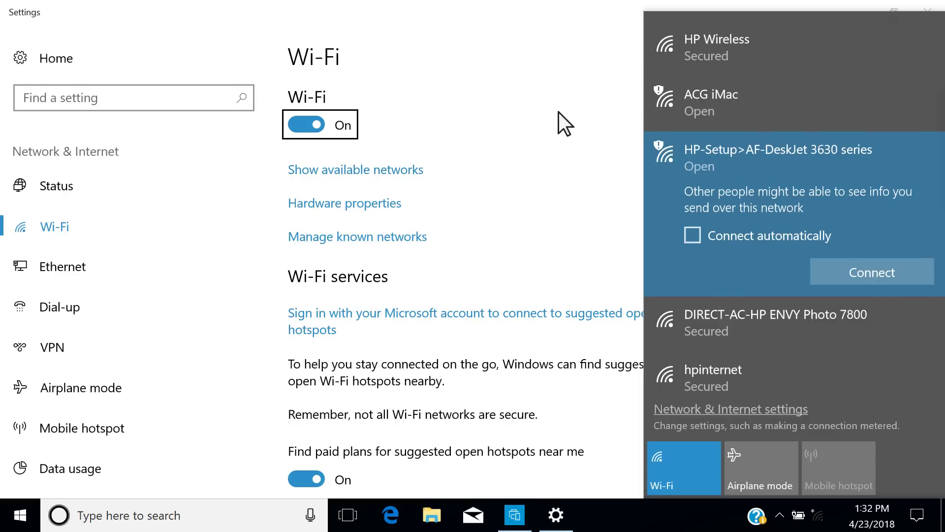
{"action": "left_click", "coordinate": [736, 39]}
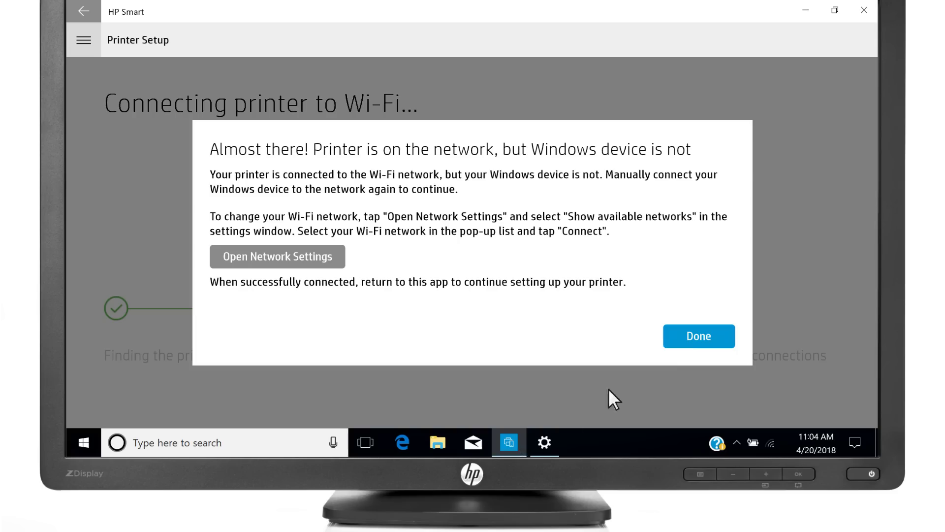
Step: Dismiss the notice and continue past 'Printer connected to Wi-Fi' and paper loading
{"action": "left_click", "coordinate": [705, 336]}
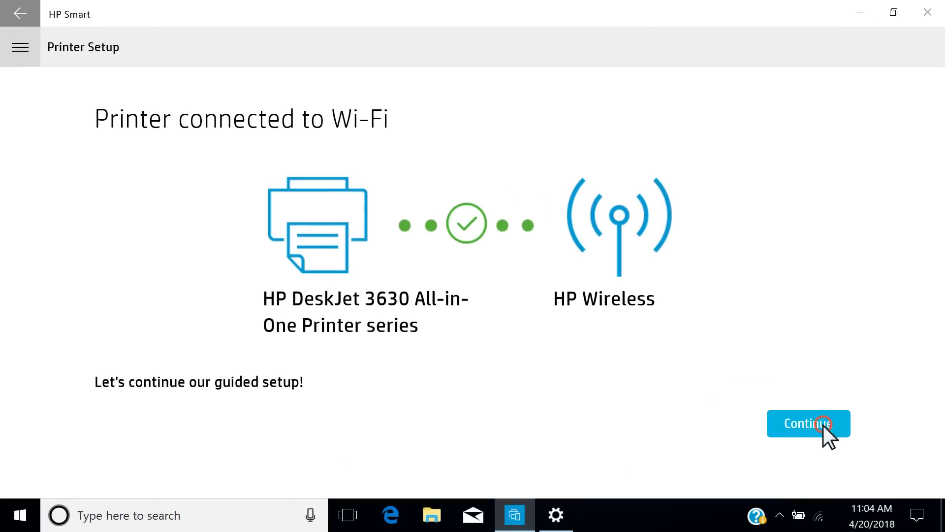
{"action": "left_click", "coordinate": [823, 426]}
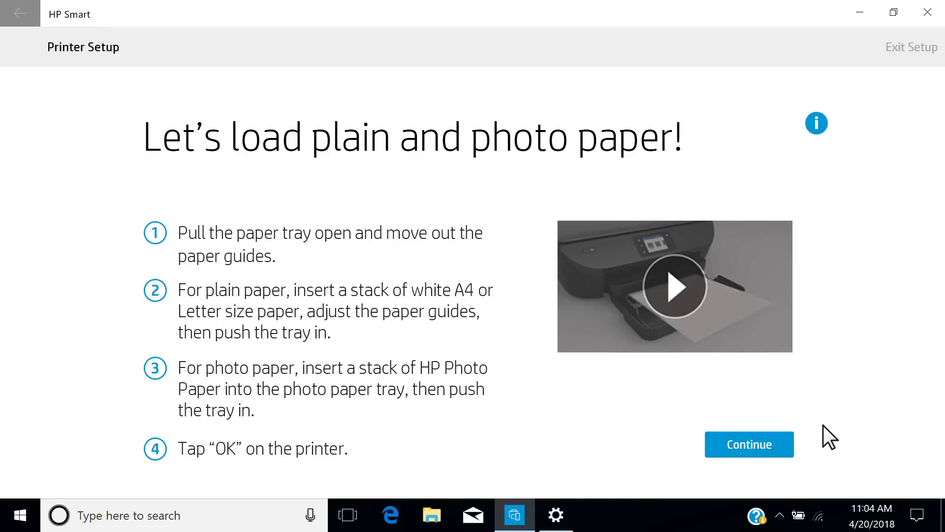
{"action": "left_click", "coordinate": [765, 446]}
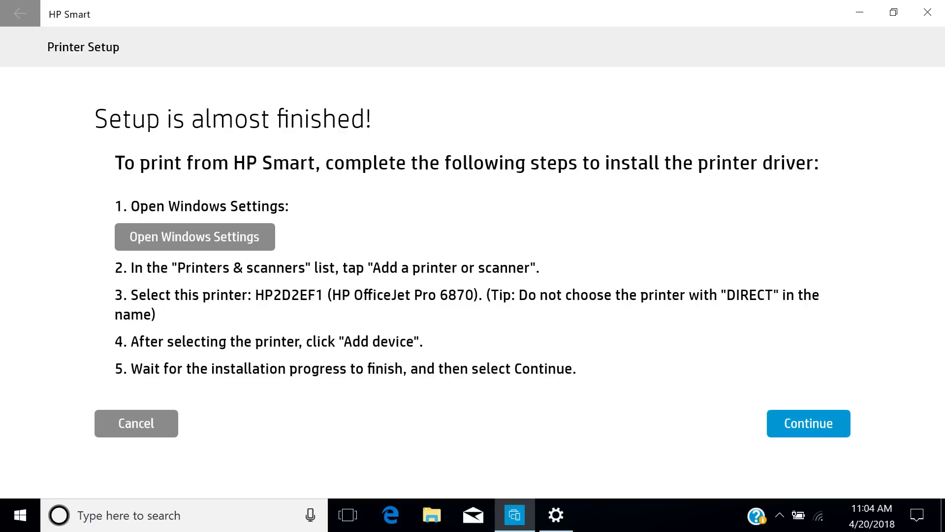
Step: Add HP60A4AF (HP DeskJet 3630 series) under Windows Printers & scanners
{"action": "left_click", "coordinate": [250, 239]}
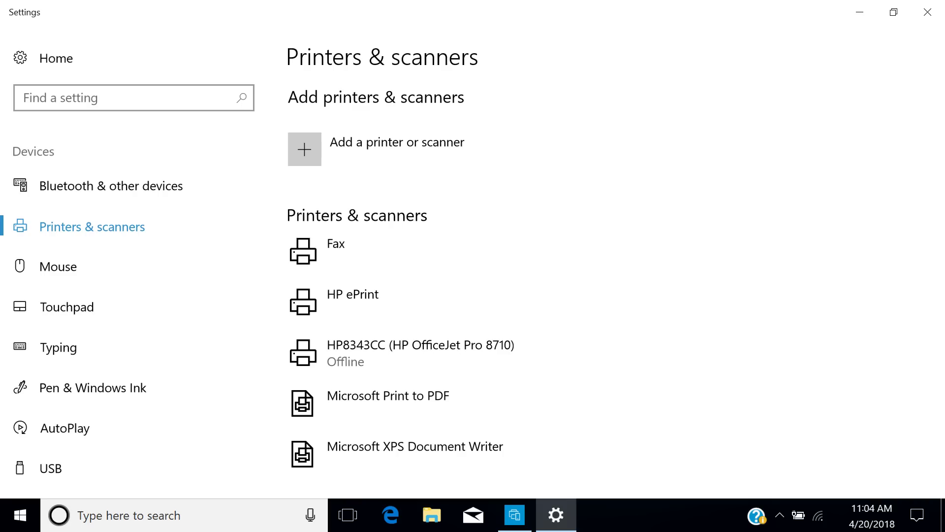
{"action": "left_click", "coordinate": [444, 144]}
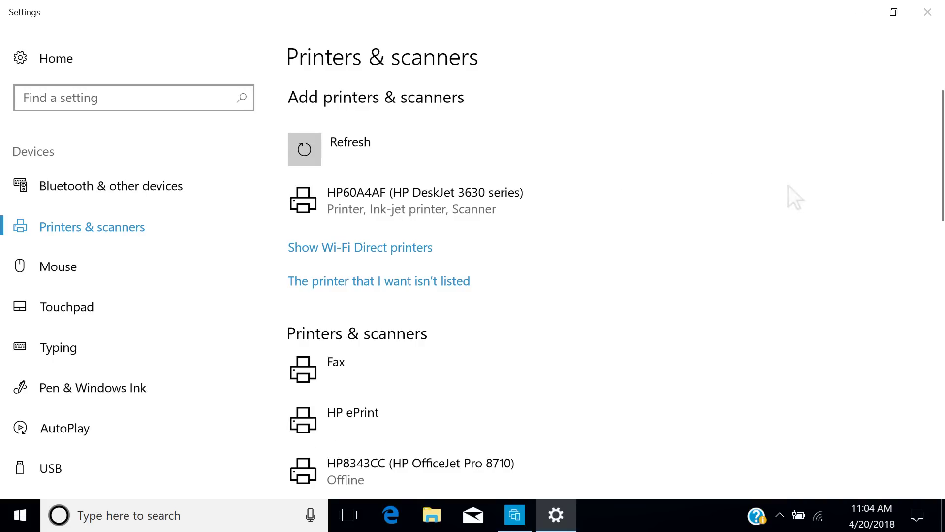
{"action": "left_click", "coordinate": [481, 192]}
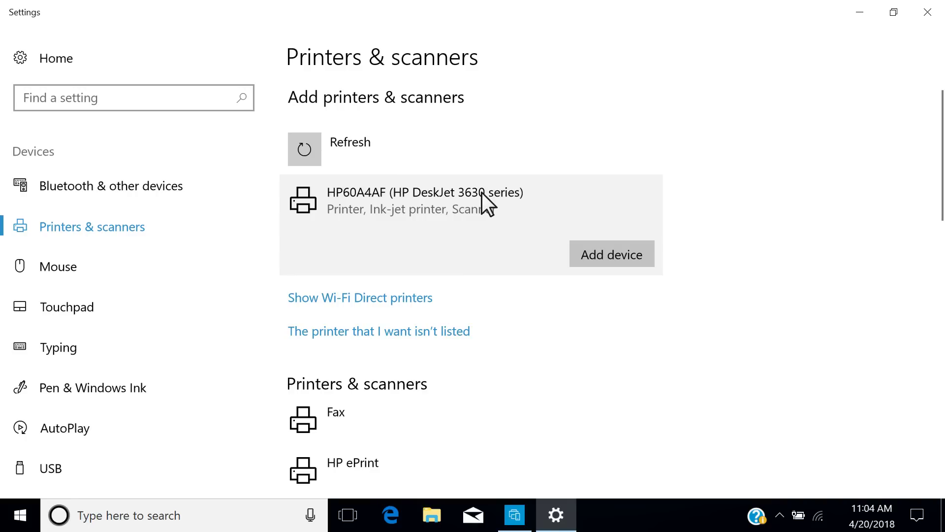
{"action": "left_click", "coordinate": [634, 258]}
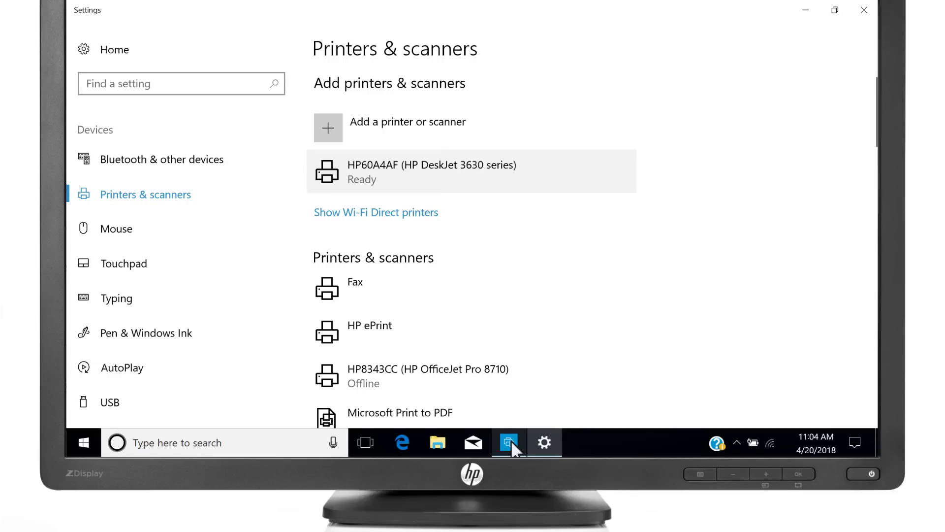
Step: Return to HP Smart and complete 'Setup is almost finished!' to open the DeskJet 3630 dashboard
{"action": "left_click", "coordinate": [511, 442]}
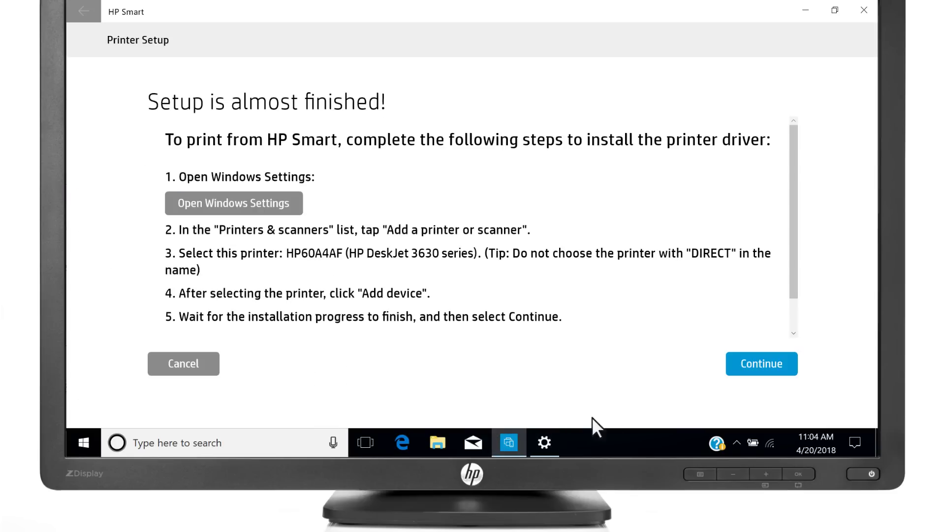
{"action": "left_click", "coordinate": [774, 364]}
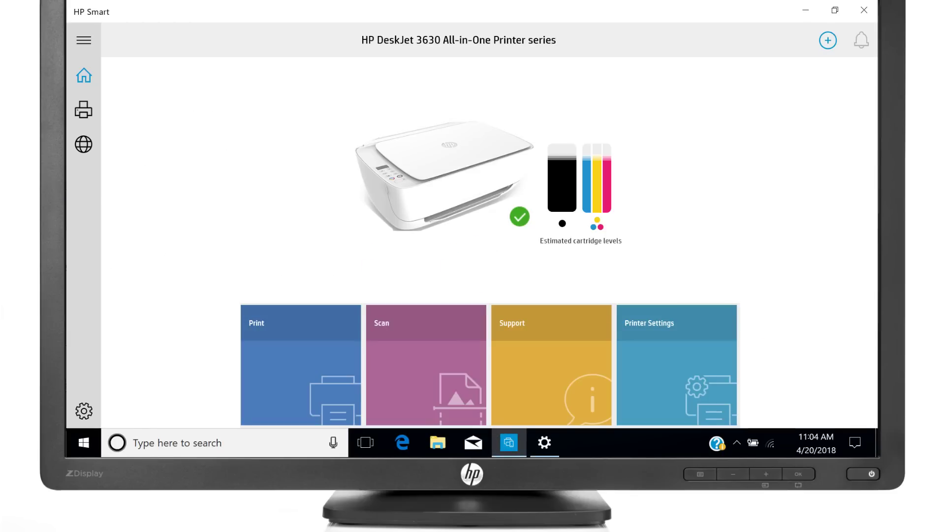